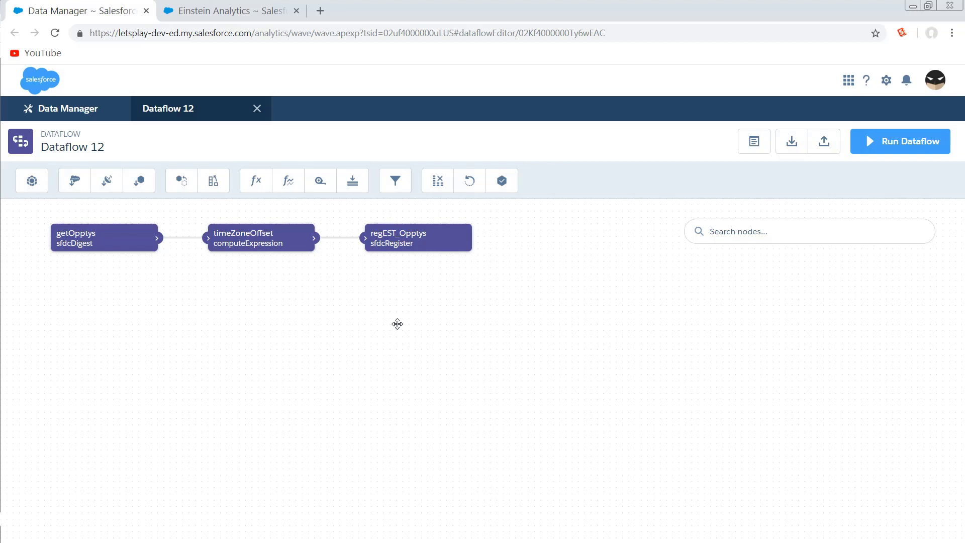
Open the timeZoneOffset node and scroll its computed fields from Historical2ndSunday to HistoricalMar7Epoch
click(267, 247)
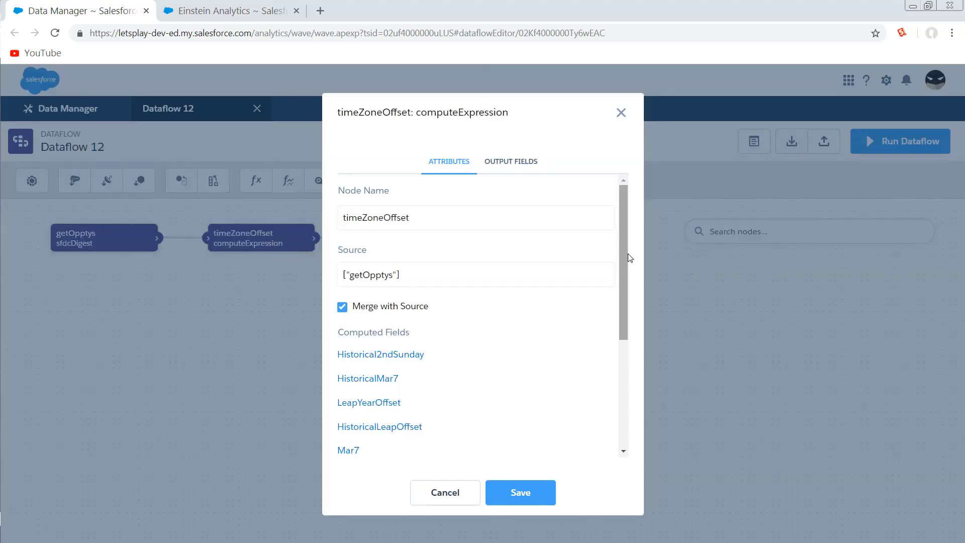
drag(624, 255, 629, 319)
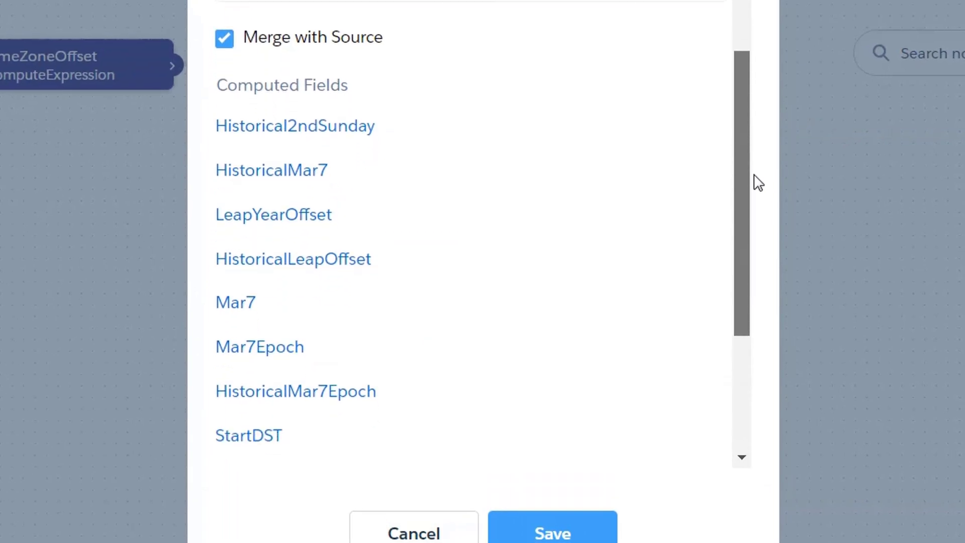
drag(756, 215, 727, 137)
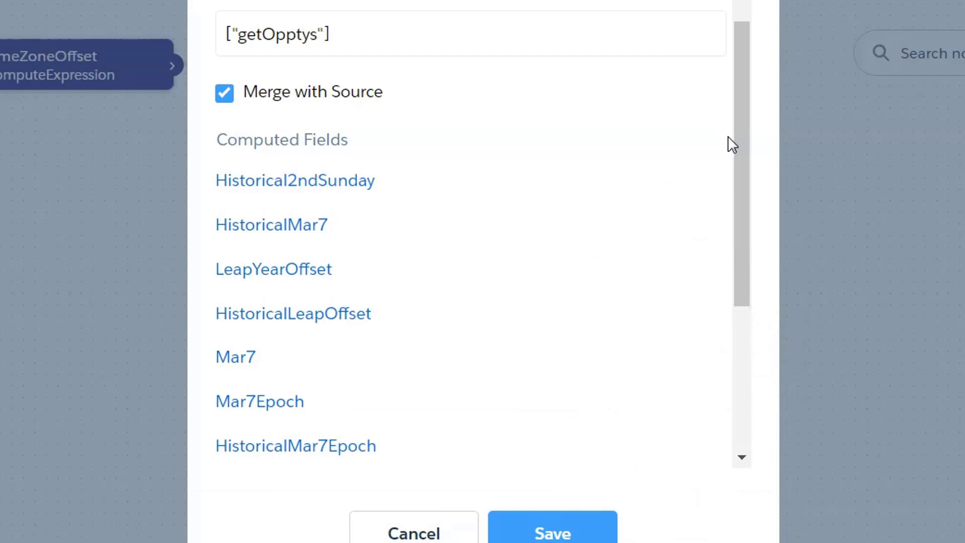
drag(737, 119, 731, 257)
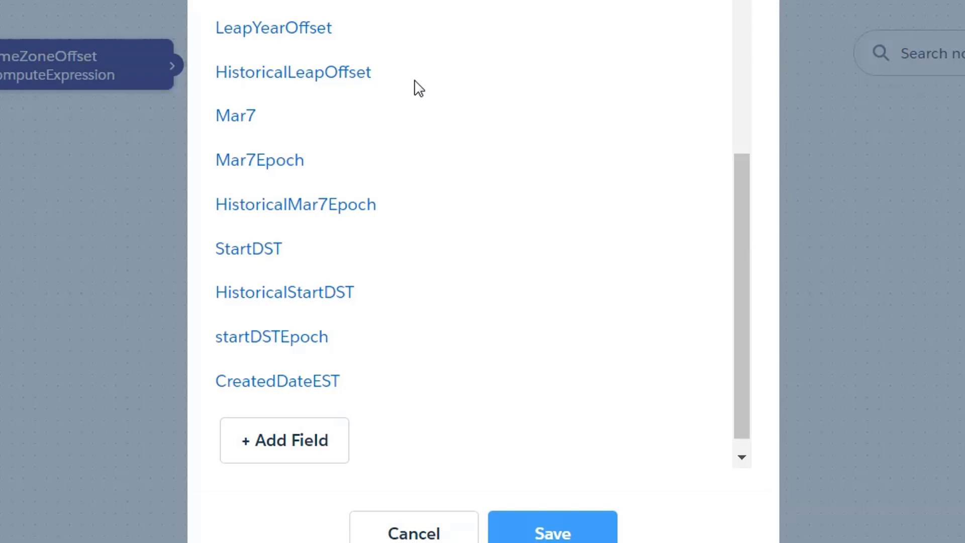
scroll(415, 121, up, 1)
scroll(415, 120, up, 1)
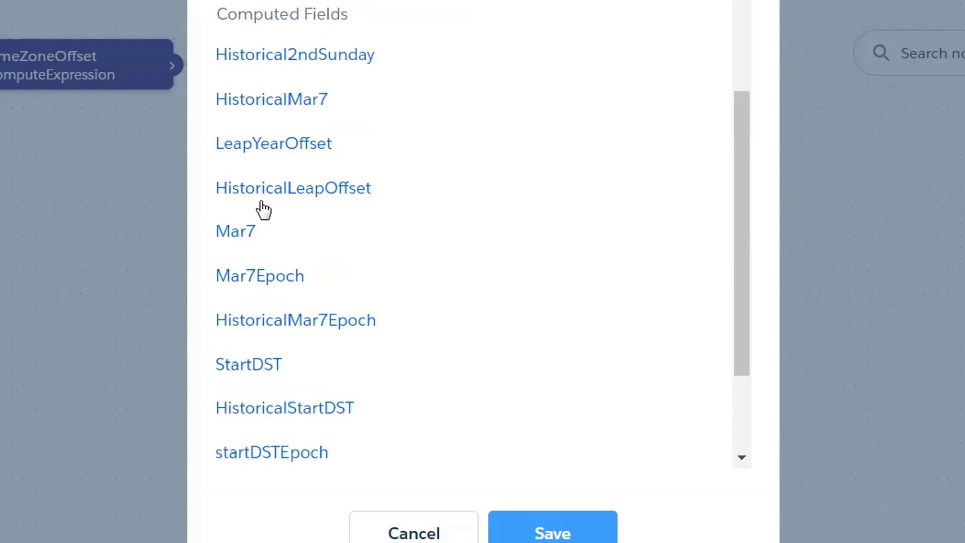
Open the Mar7 field and highlight the 66*86400 day offset in its SAQL expression
click(243, 233)
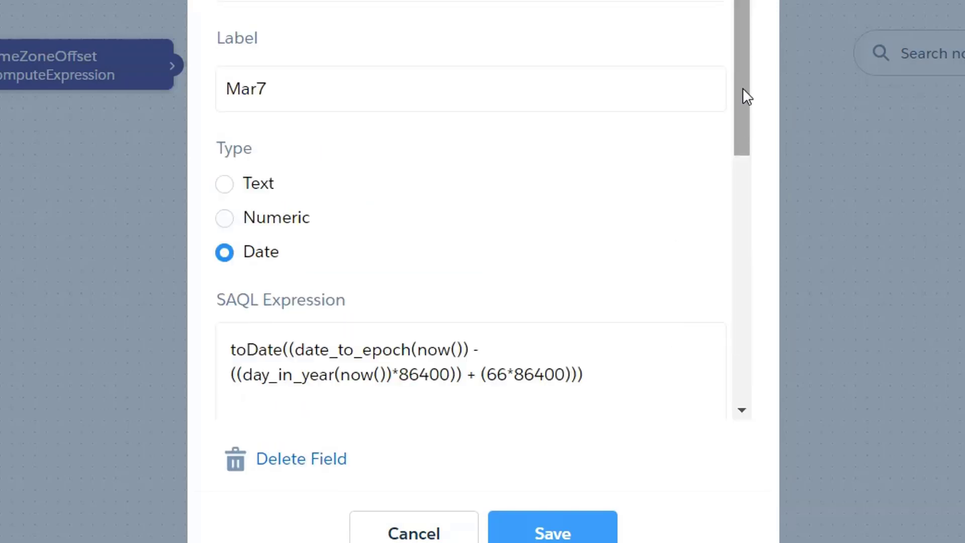
drag(743, 88, 759, 170)
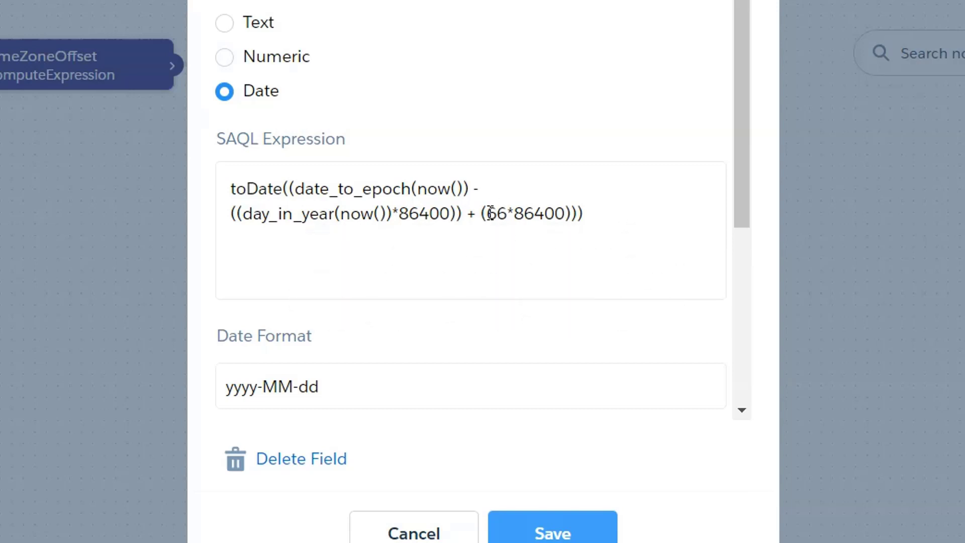
mouse_move(485, 214)
mouse_down()
mouse_move(577, 215)
mouse_move(572, 226)
mouse_up()
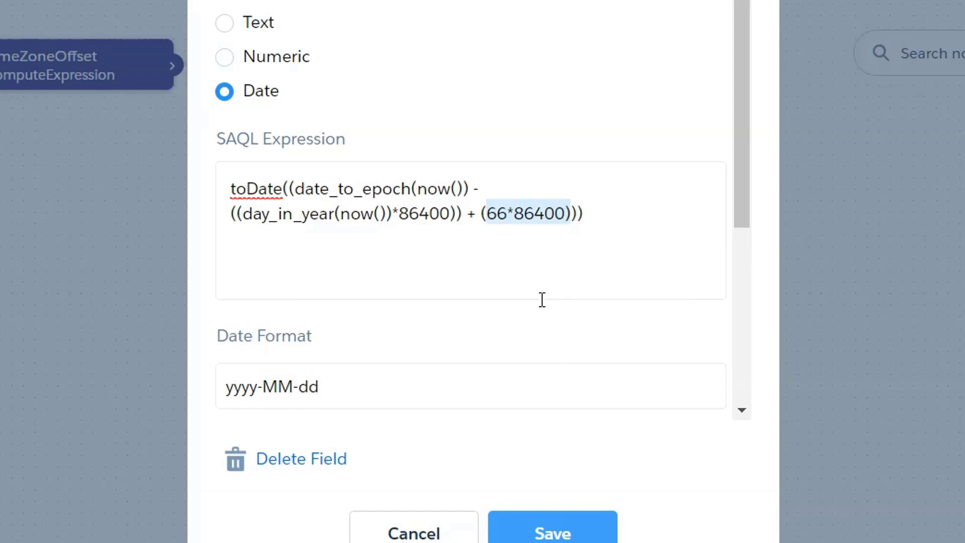
click(590, 281)
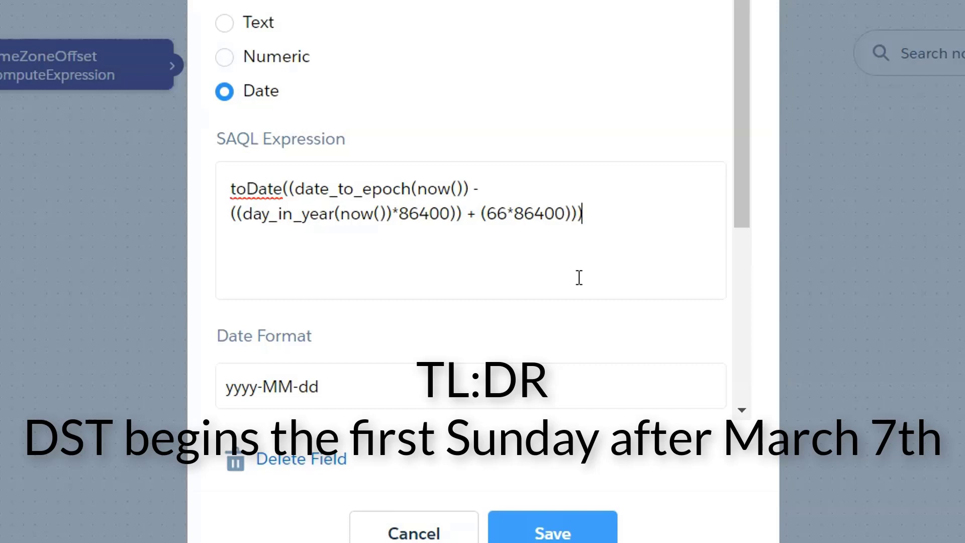
Save Mar7, then review and save HistoricalMar7's 66-day offset on CreatedDate_sec_epoch
click(605, 534)
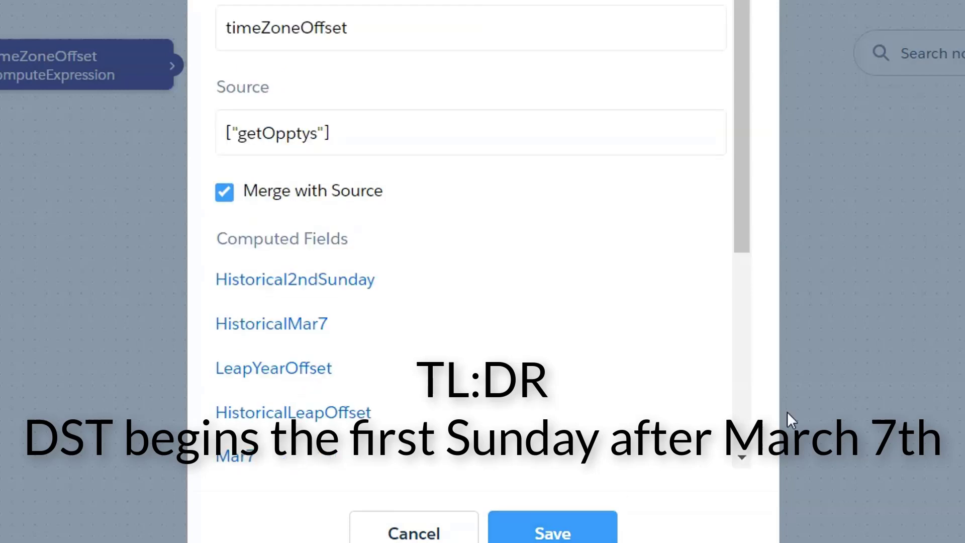
click(283, 324)
scroll(553, 281, down, 5)
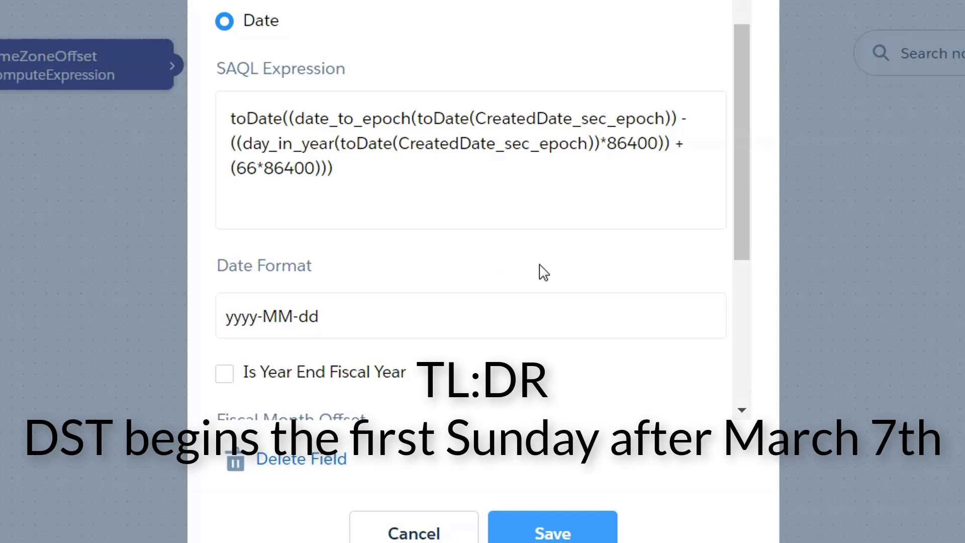
click(572, 532)
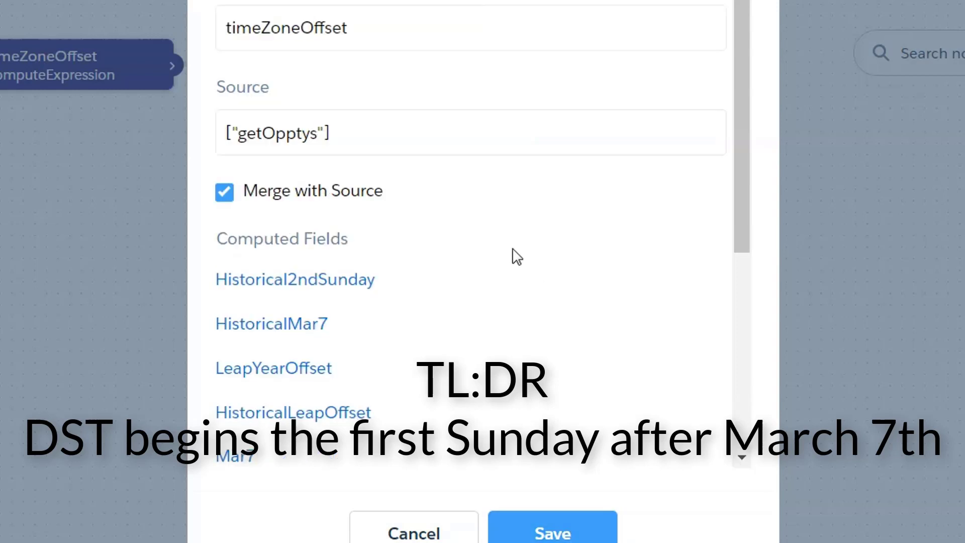
scroll(493, 294, down, 2)
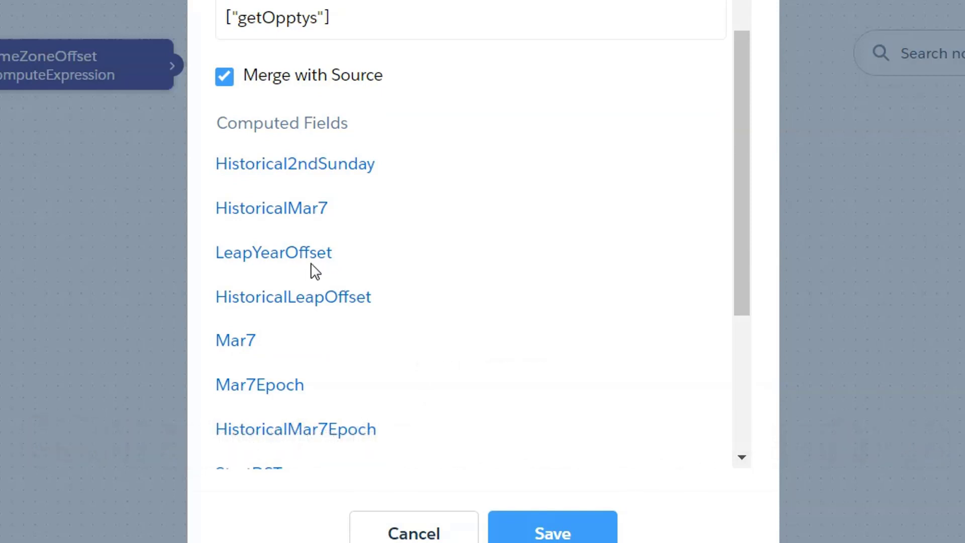
Open LeapYearOffset and highlight the year-divided-by-4 part of its Numeric ceil/trunc expression
click(322, 252)
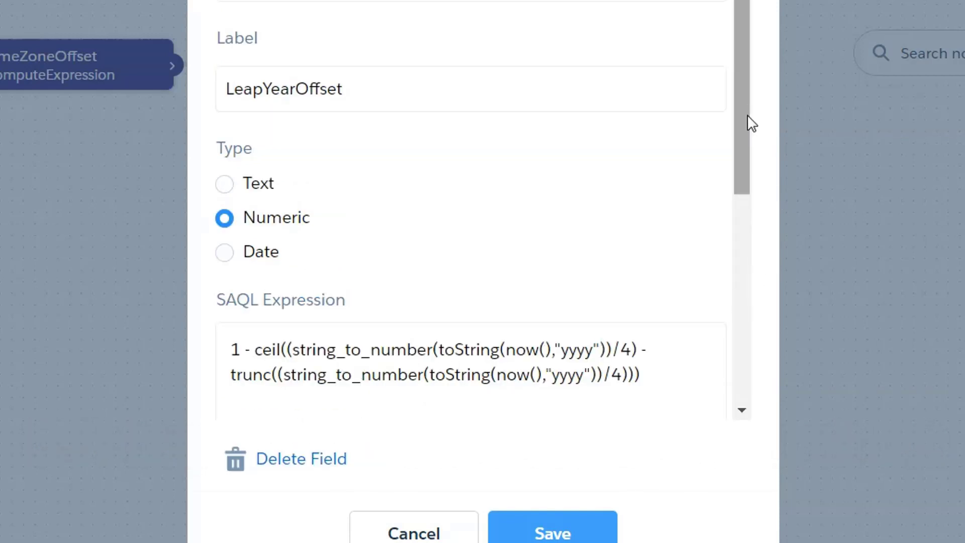
drag(750, 123, 748, 177)
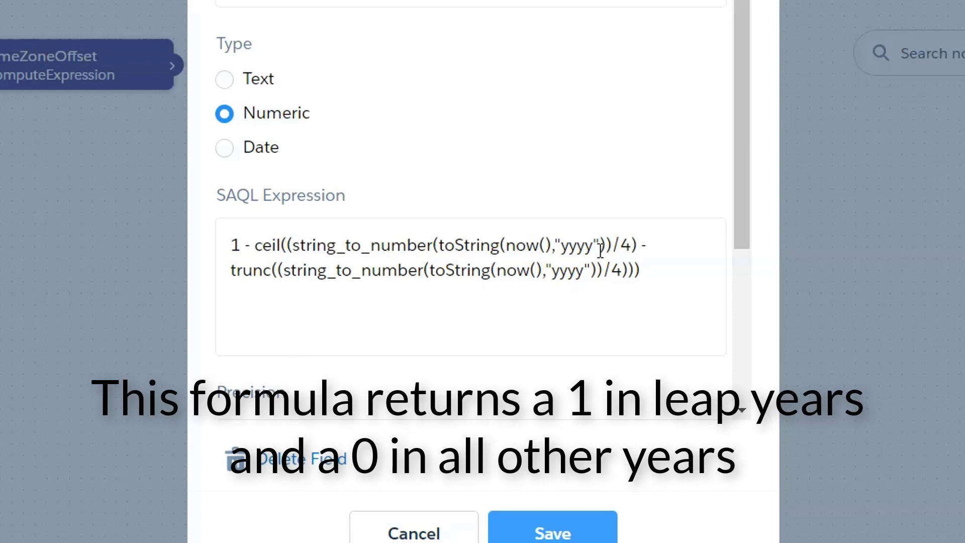
drag(631, 245, 491, 245)
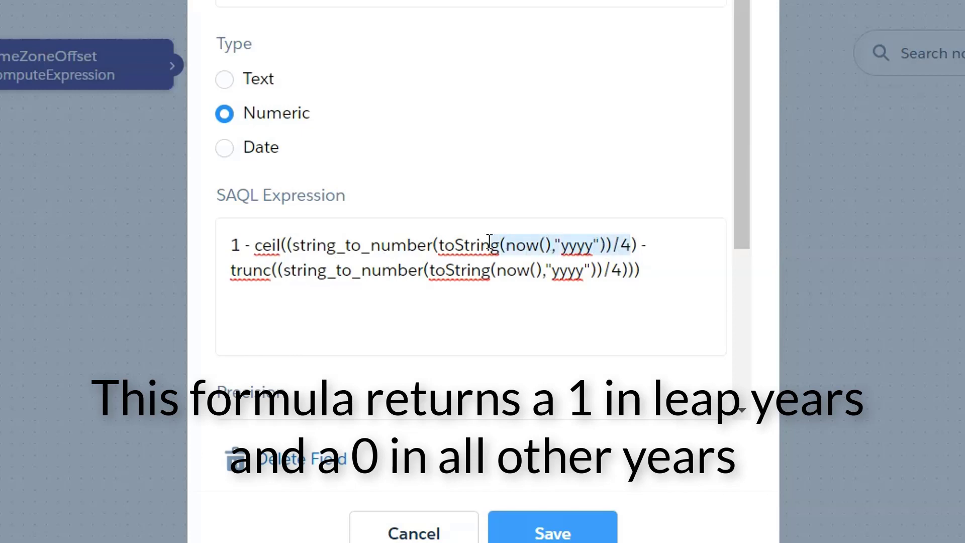
click(563, 245)
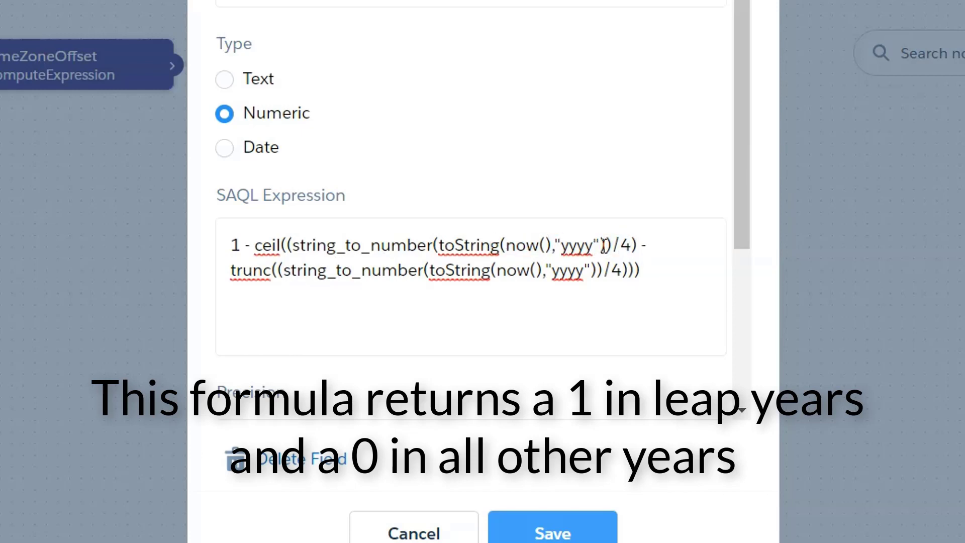
click(583, 310)
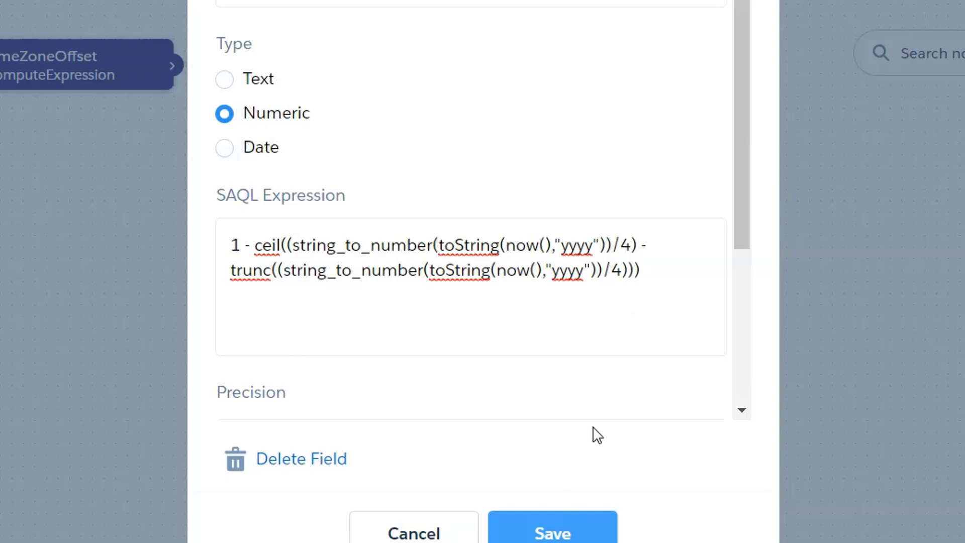
Save the LeapYearOffset field and scroll the computed fields list down to StartDST
click(557, 535)
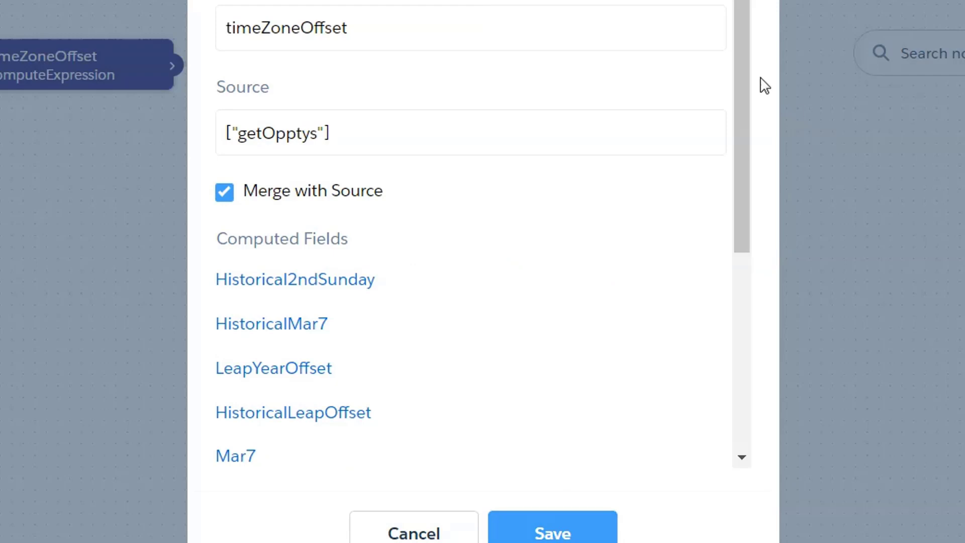
drag(737, 69, 763, 215)
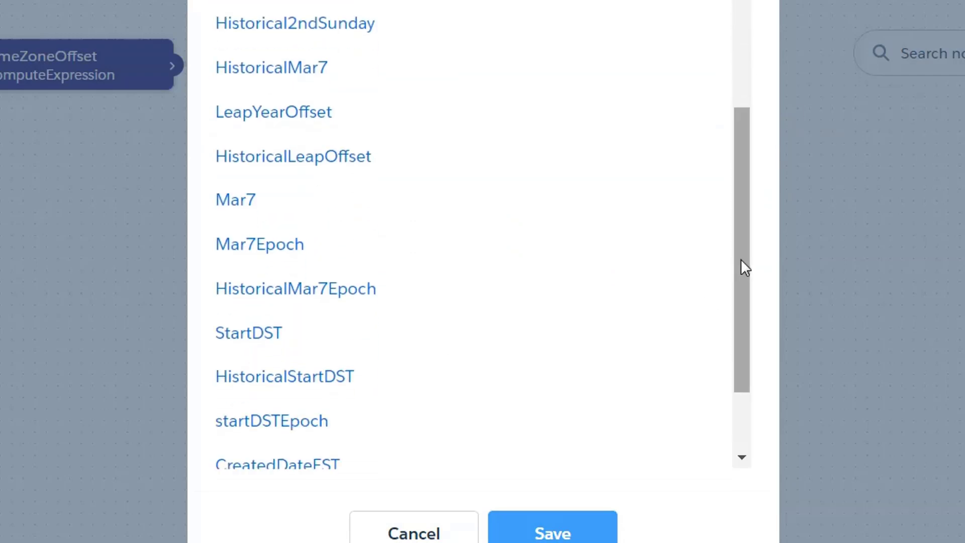
drag(745, 267, 754, 311)
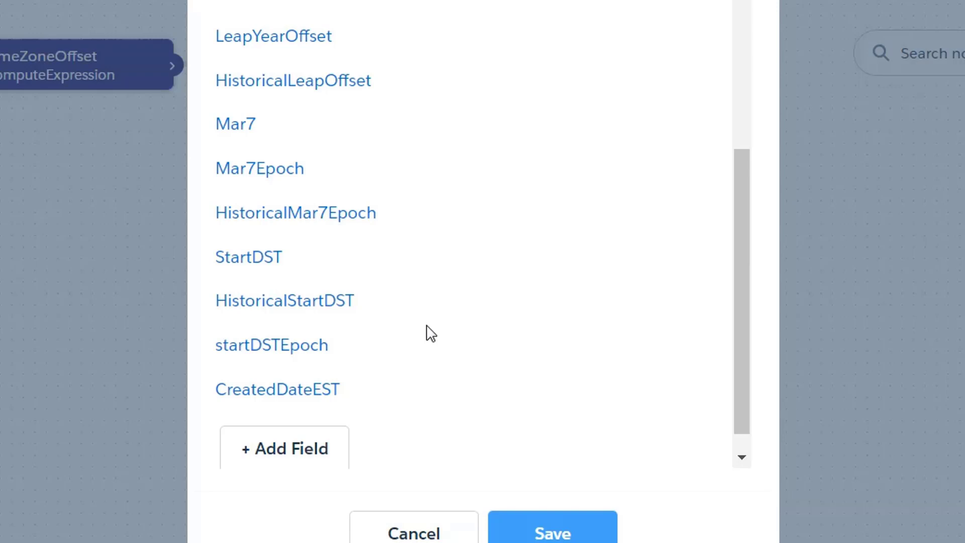
Open StartDST and review its Mar7Epoch + LeapYearOffset expression and yyyy-MM-dd format
click(260, 270)
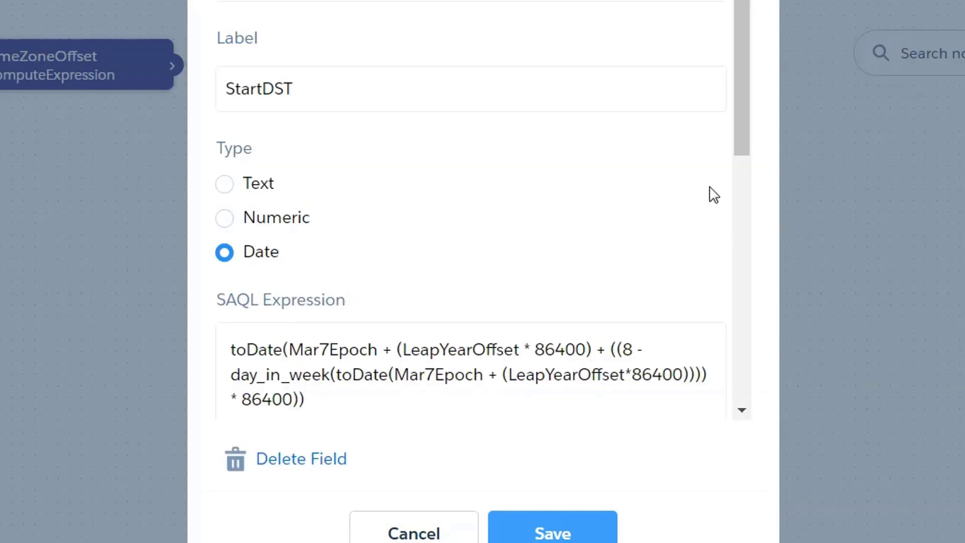
drag(743, 95, 726, 179)
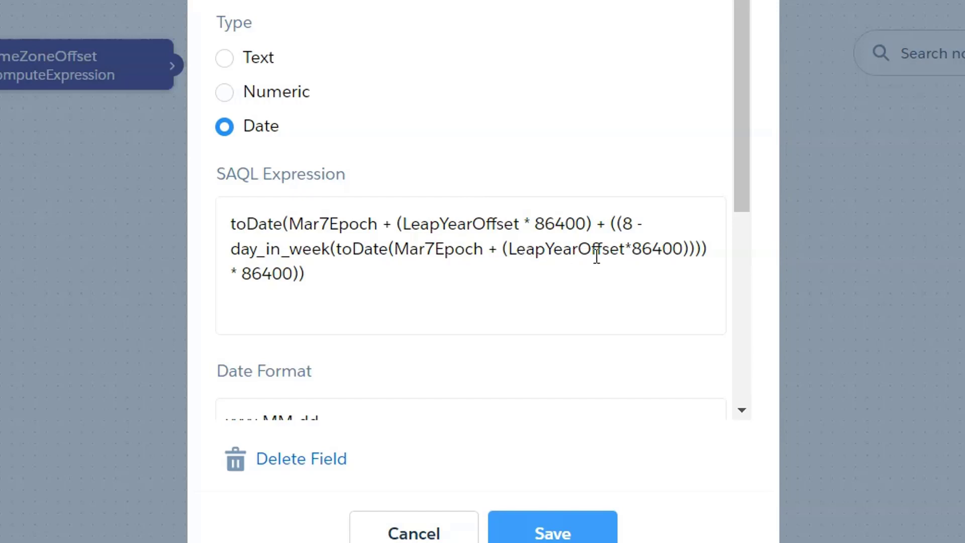
drag(502, 251, 683, 259)
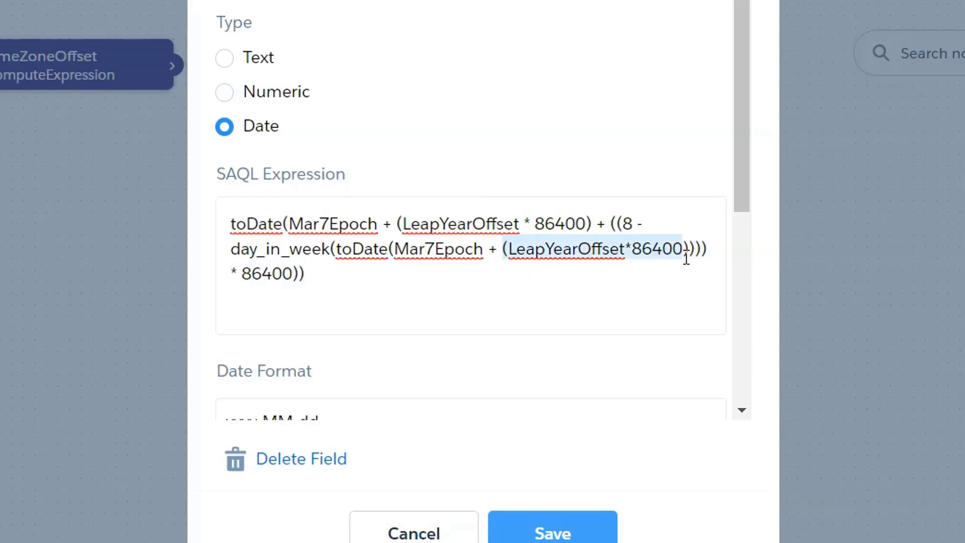
click(513, 257)
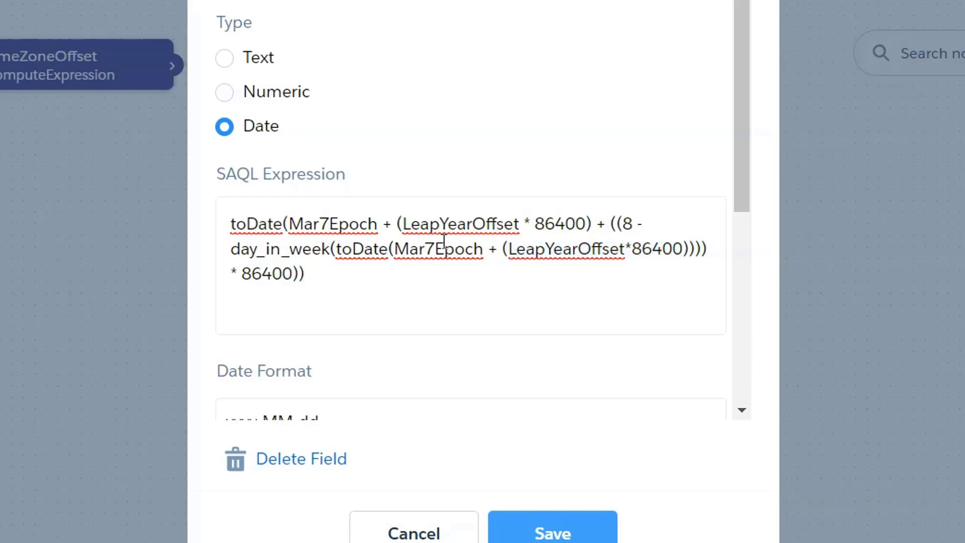
click(438, 250)
scroll(414, 274, down, 2)
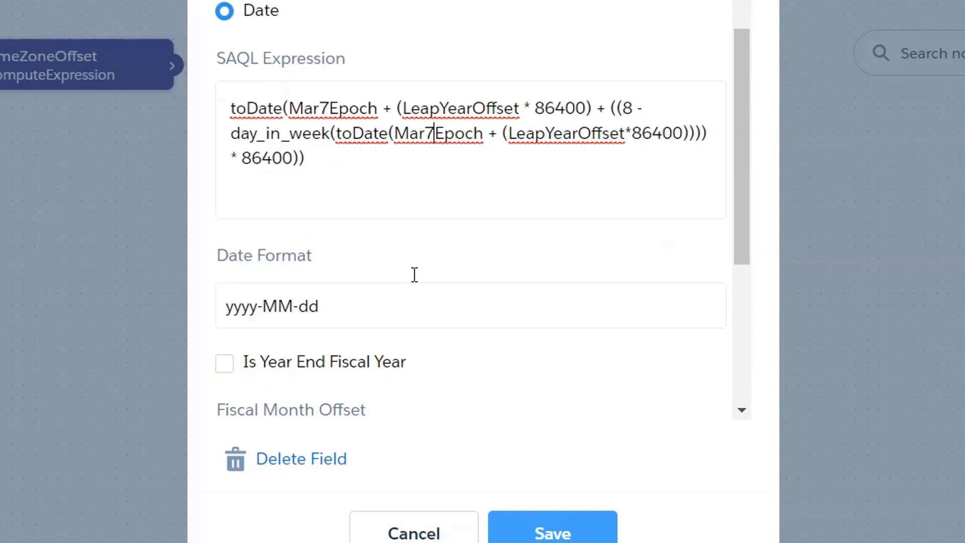
Save the StartDST field and open the CreatedDateEST computed field
click(546, 532)
scroll(548, 351, down, 6)
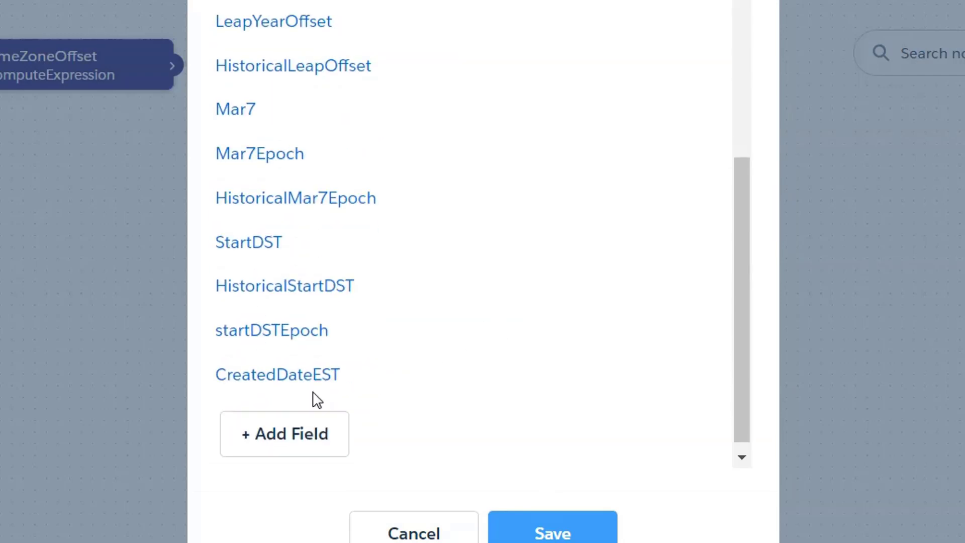
click(300, 373)
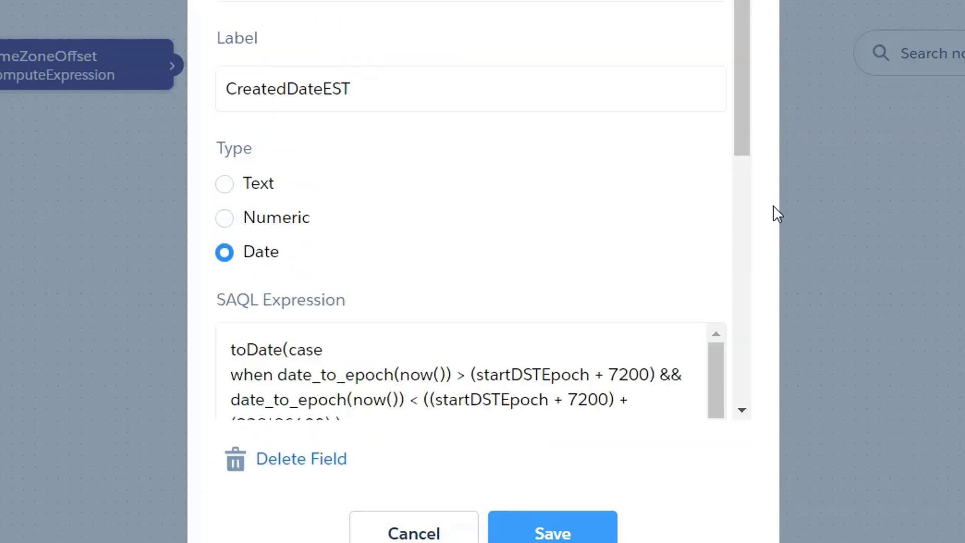
drag(746, 101, 746, 175)
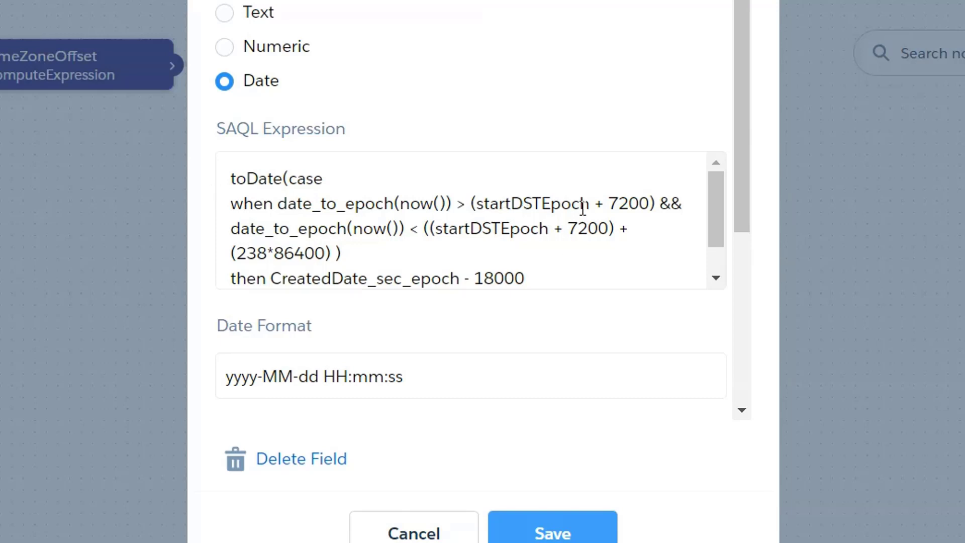
Highlight the startDSTEpoch + 7200 conditions and (238*86400) span, spacing the closing parentheses
click(610, 204)
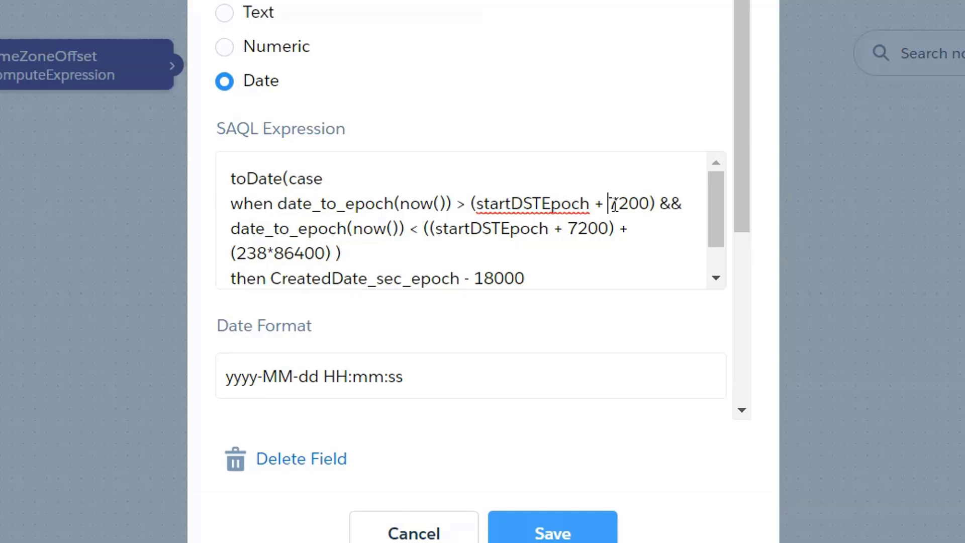
drag(614, 205, 650, 204)
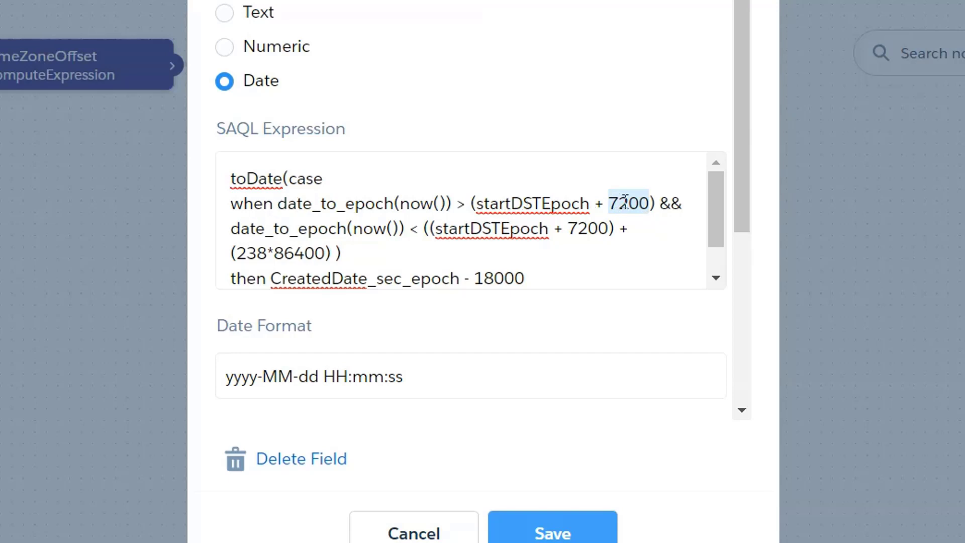
drag(659, 203, 227, 208)
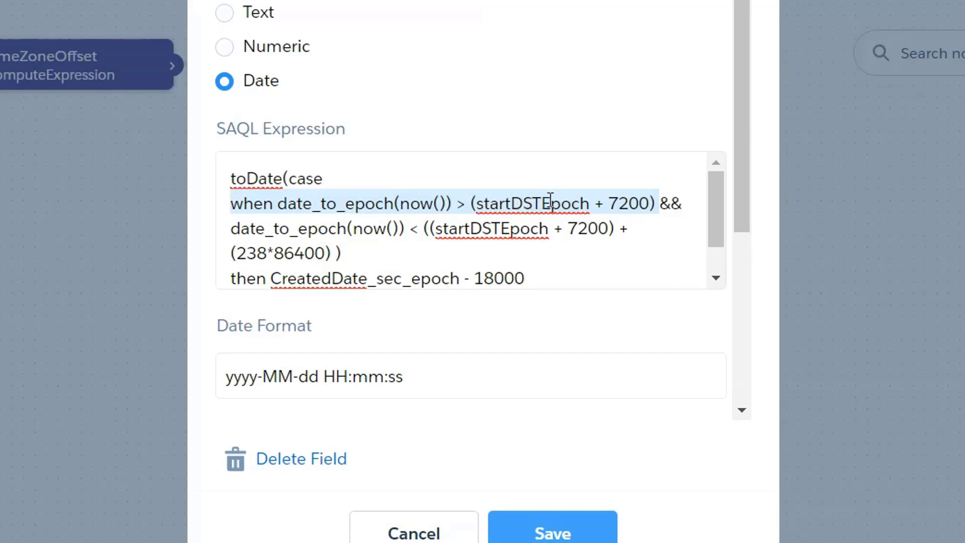
click(320, 229)
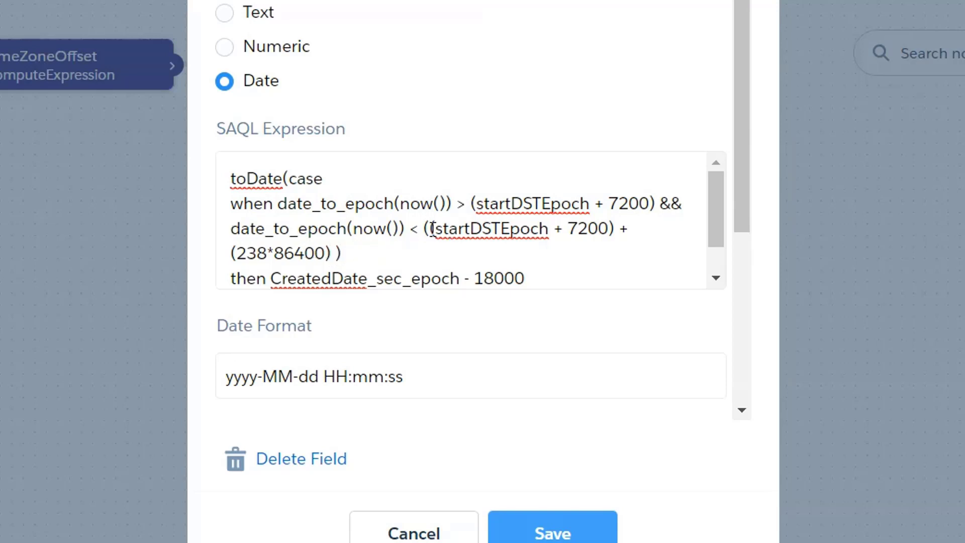
drag(430, 229, 588, 229)
drag(332, 253, 229, 254)
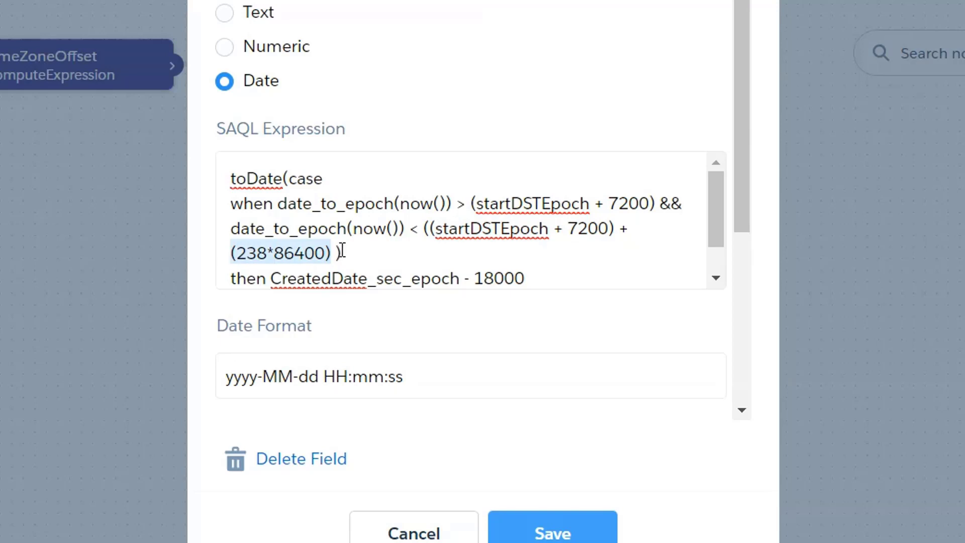
key(Right)
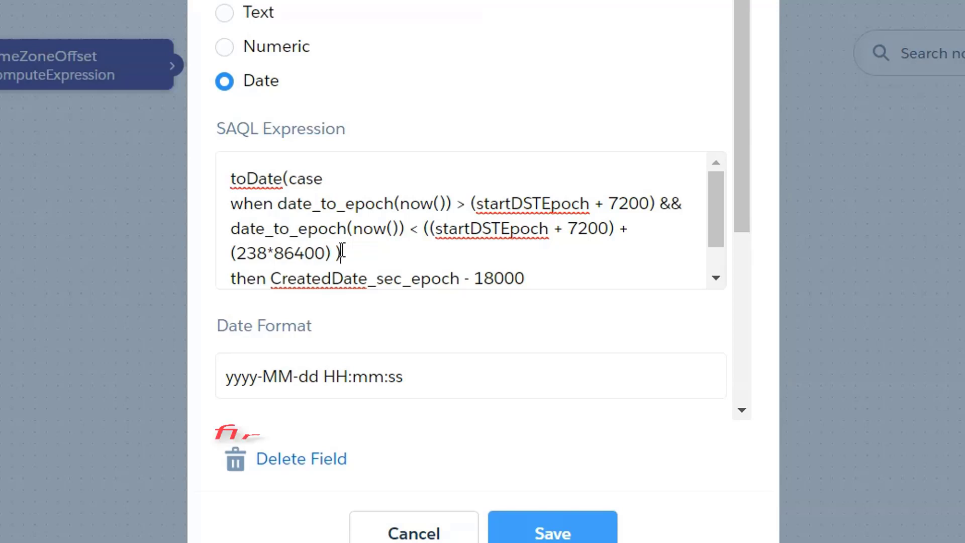
click(342, 252)
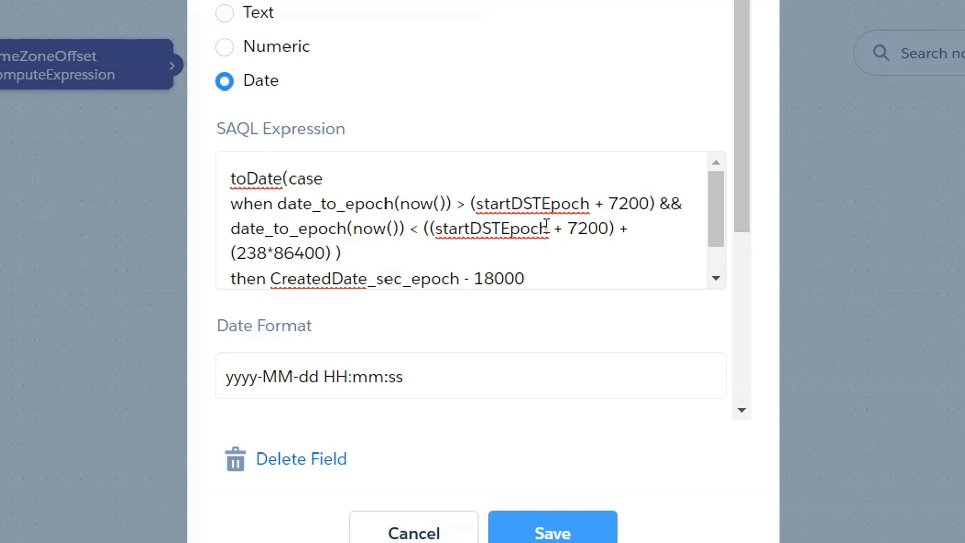
Check the else branch and yyyy-MM-dd HH:mm:ss format, then save CreatedDateEST
drag(736, 173, 736, 193)
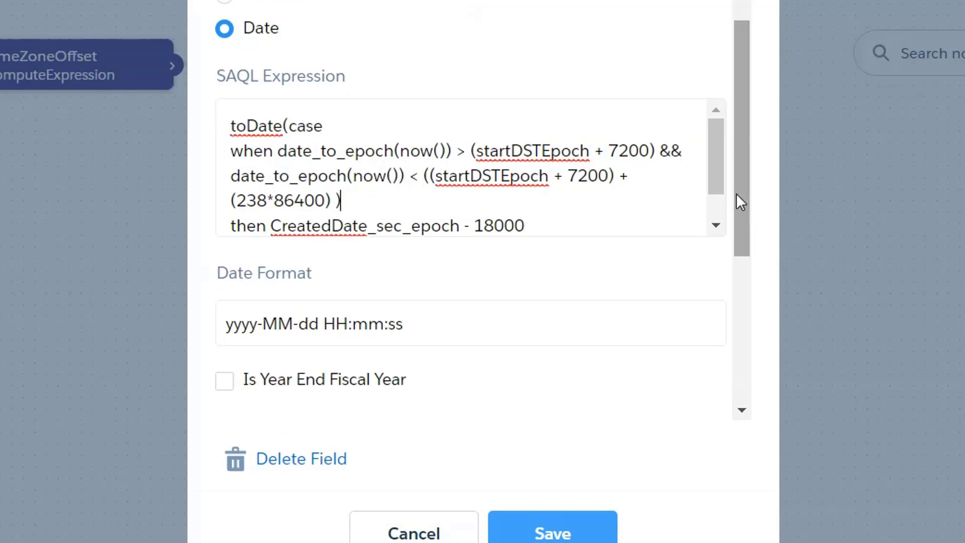
drag(713, 148, 716, 169)
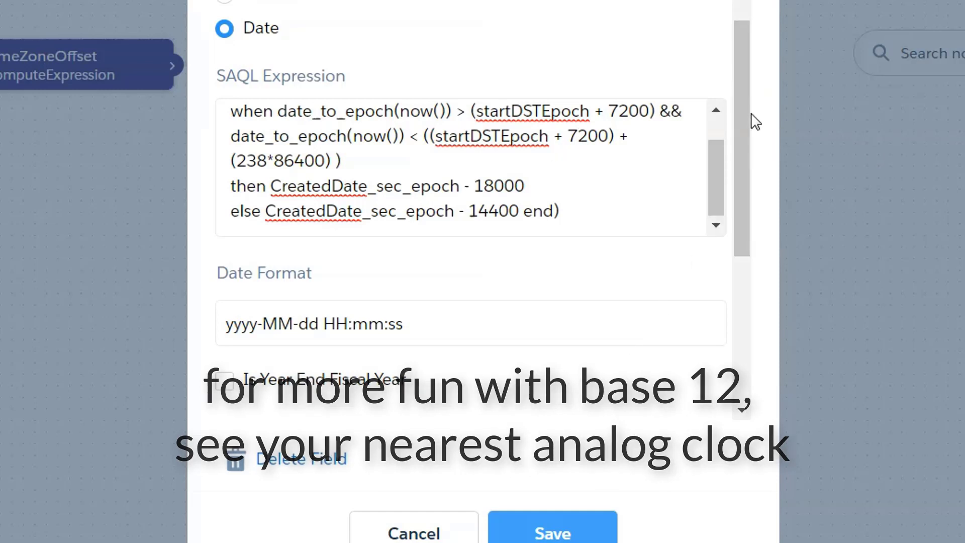
drag(433, 323, 86, 345)
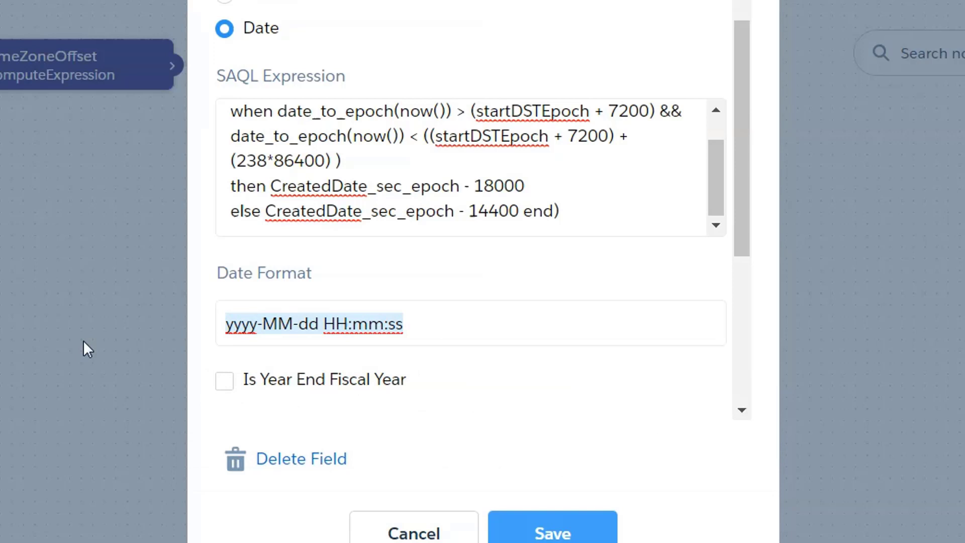
click(431, 328)
key(Home)
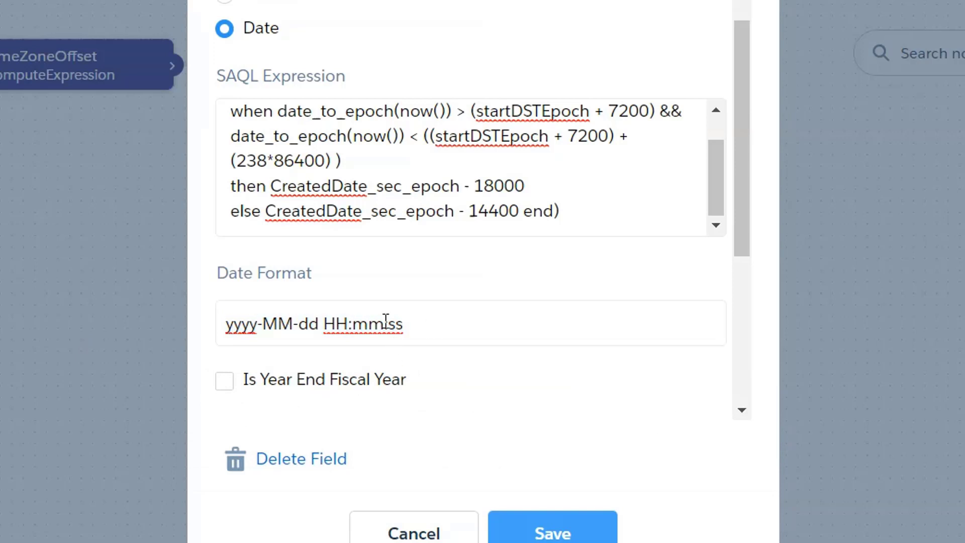
click(436, 328)
click(552, 530)
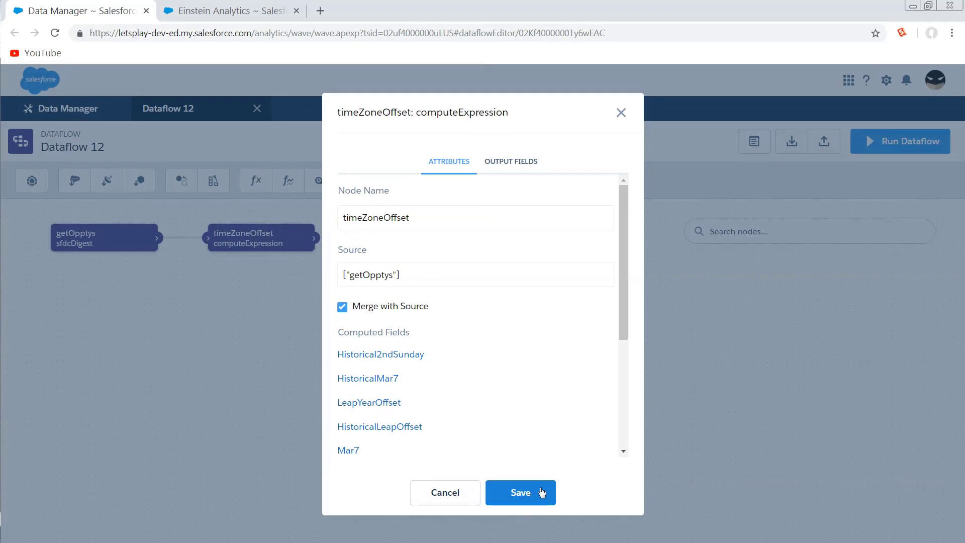
Save the timeZoneOffset node and inspect the lens, selecting 2016's leap offset value of 1
click(541, 492)
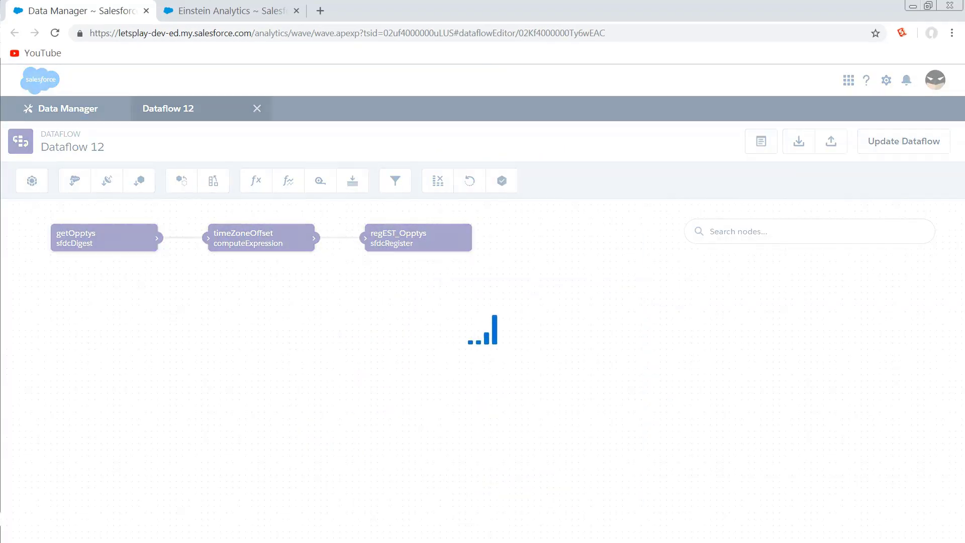
click(195, 9)
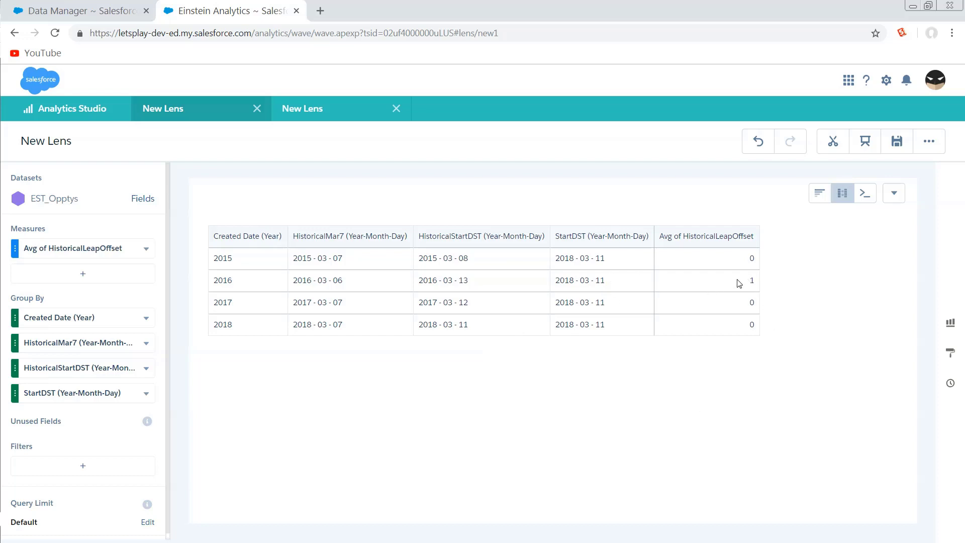
click(752, 286)
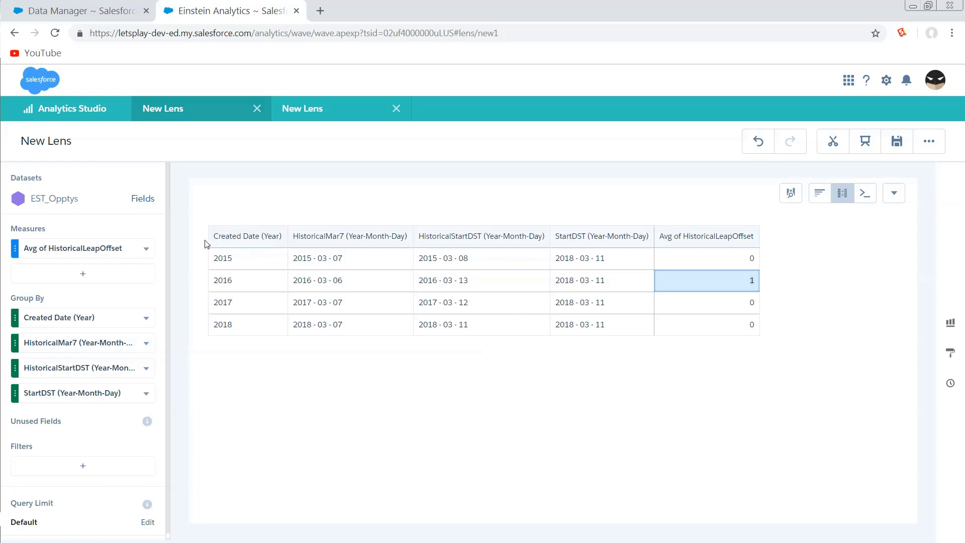
click(455, 386)
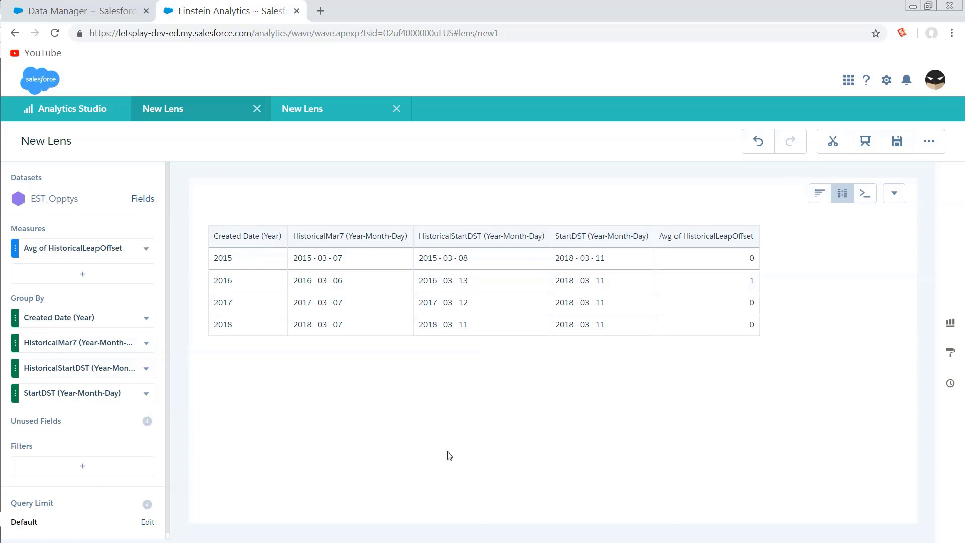
Switch to the Created Date versus CreatedDateEST lens and scroll down to row 721's 2018 records
click(329, 103)
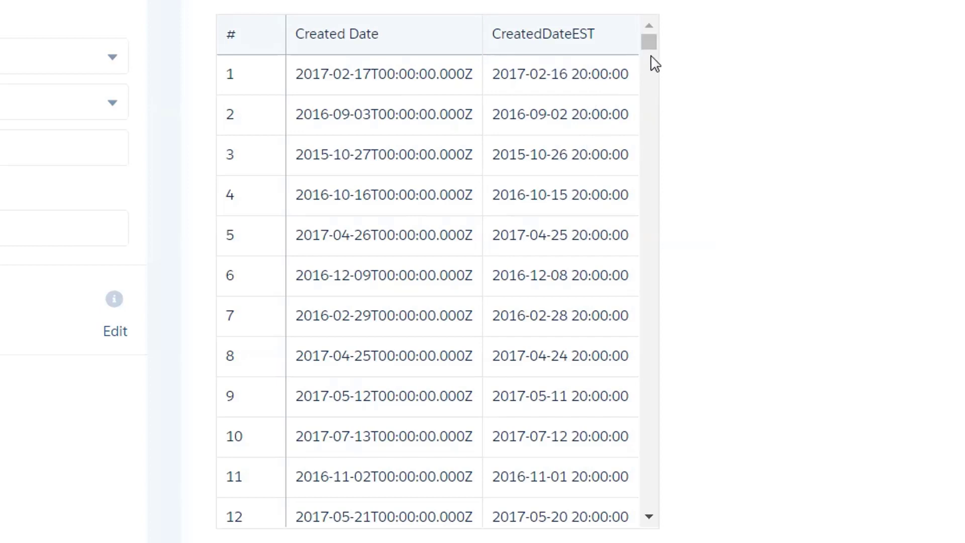
drag(651, 47, 659, 528)
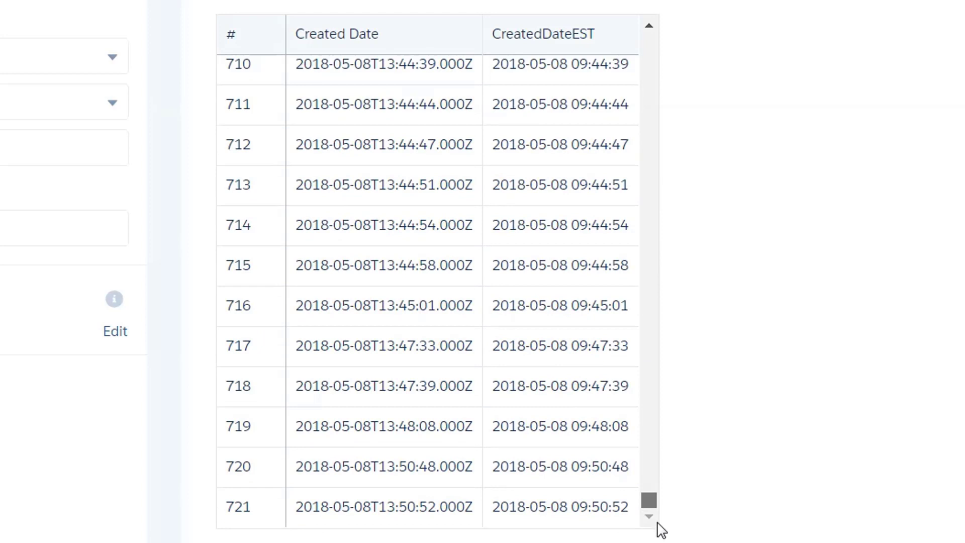